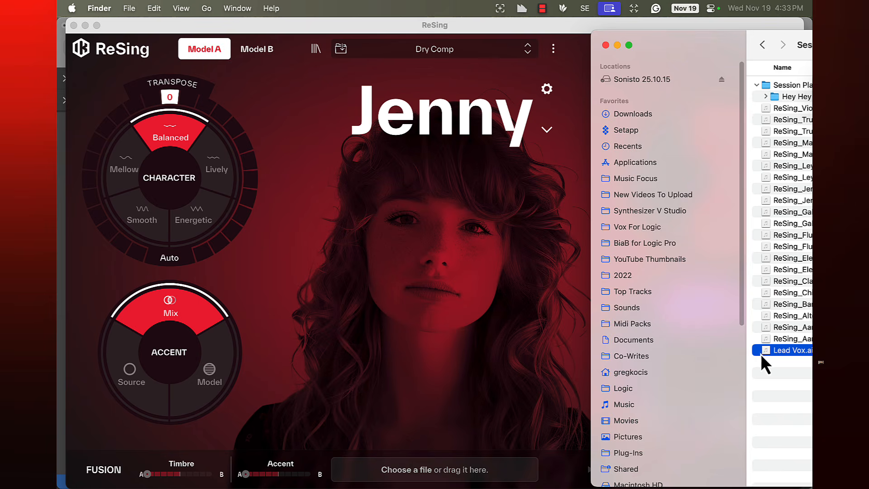
Load the Lead Vox audio file from the session folder into ReSing as the source vocal.
left_click_drag(780, 351, 403, 475)
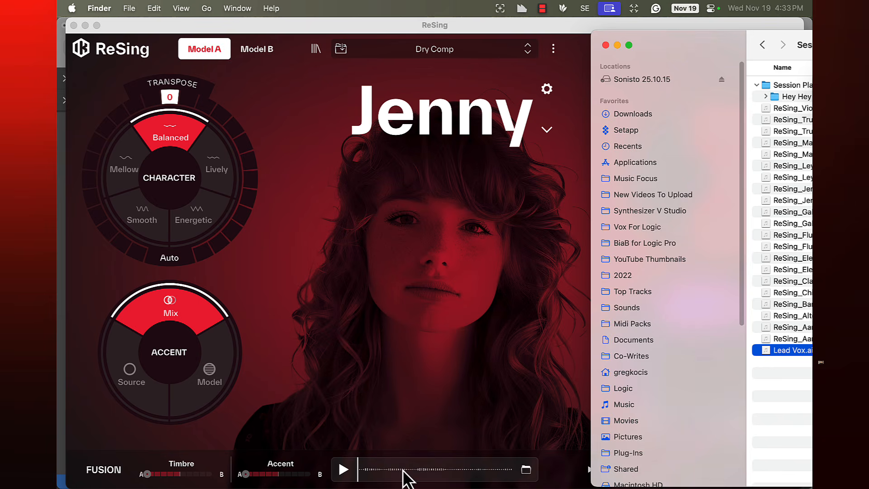
left_click(427, 406)
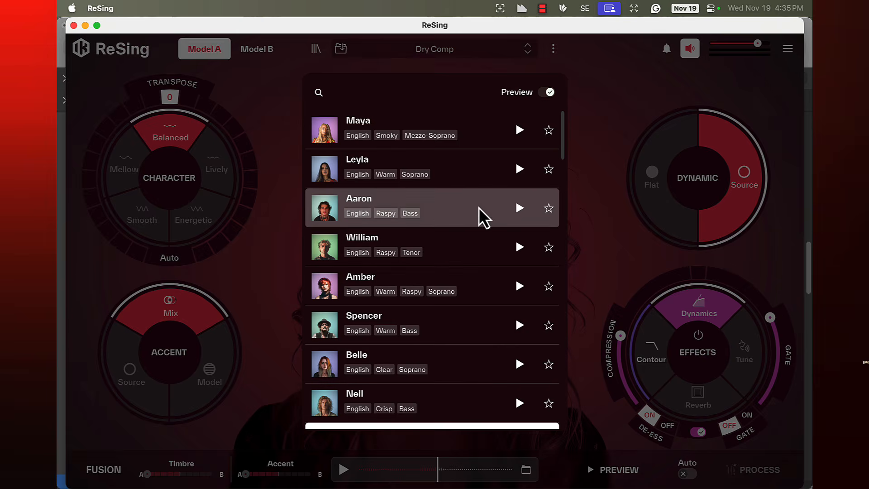
Open the Models Browser, review Leyla's voice model details, and close them without loading the model.
left_click(594, 194)
left_click(314, 48)
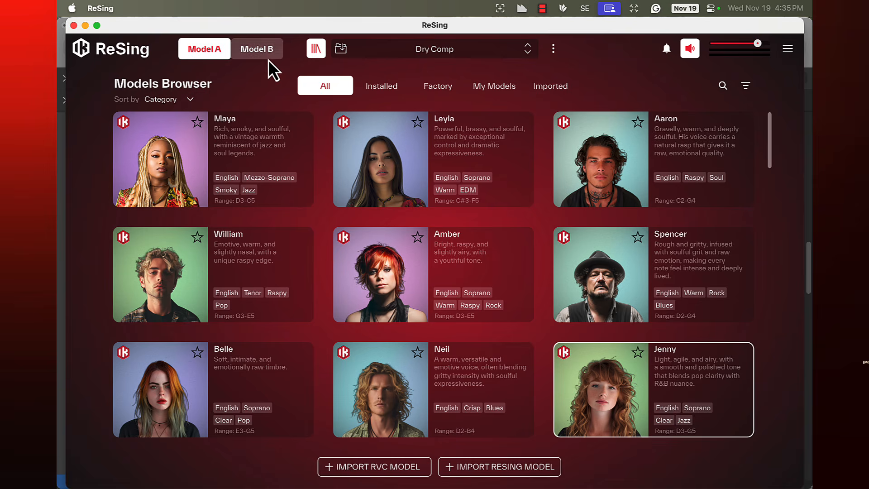
left_click(419, 166)
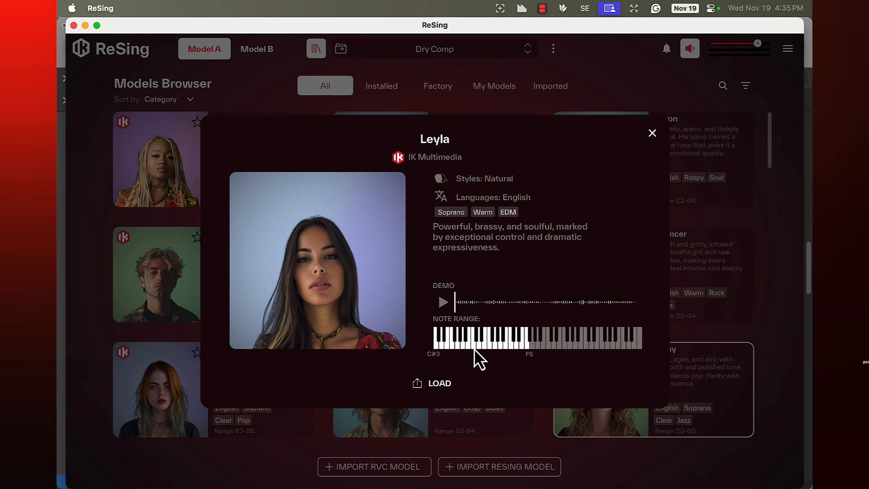
left_click(652, 133)
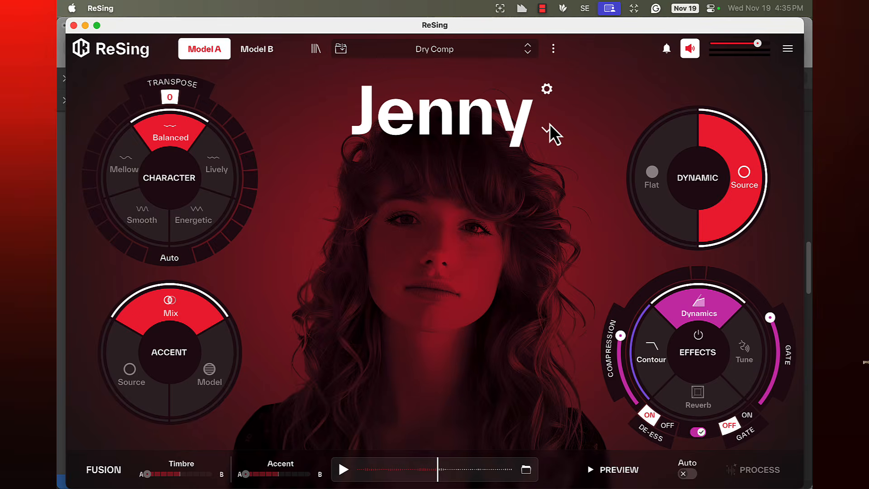
Preview Amber's voice from the model list, stop playback, and close the list with Jenny kept.
left_click(549, 123)
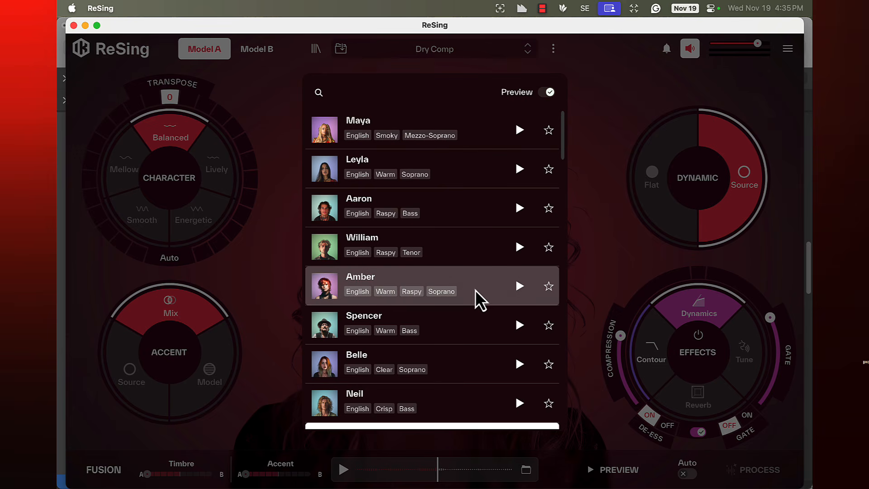
left_click(520, 289)
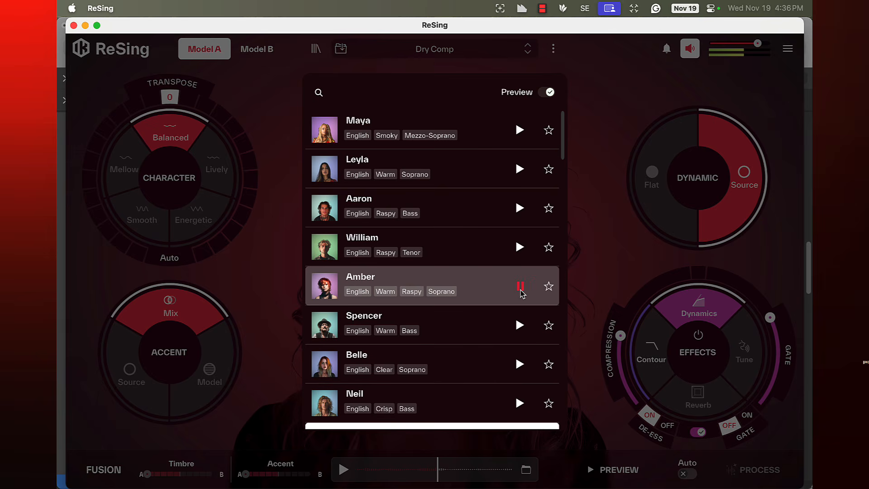
left_click(520, 286)
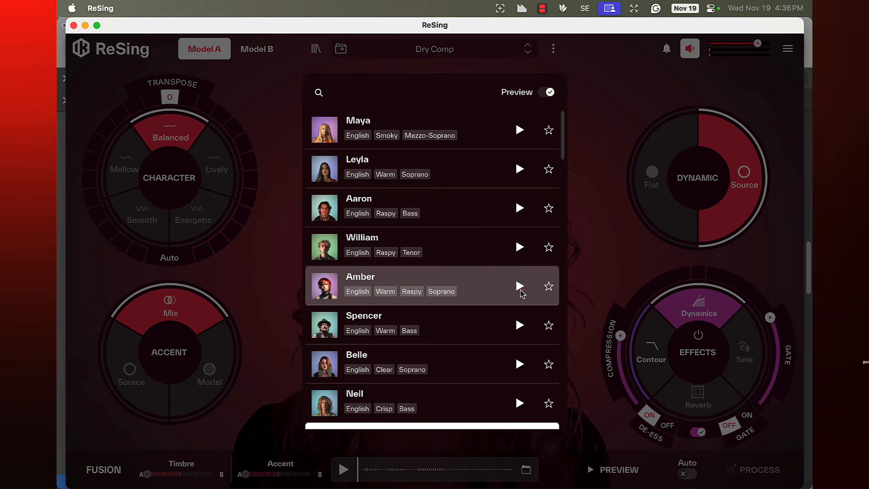
left_click(584, 151)
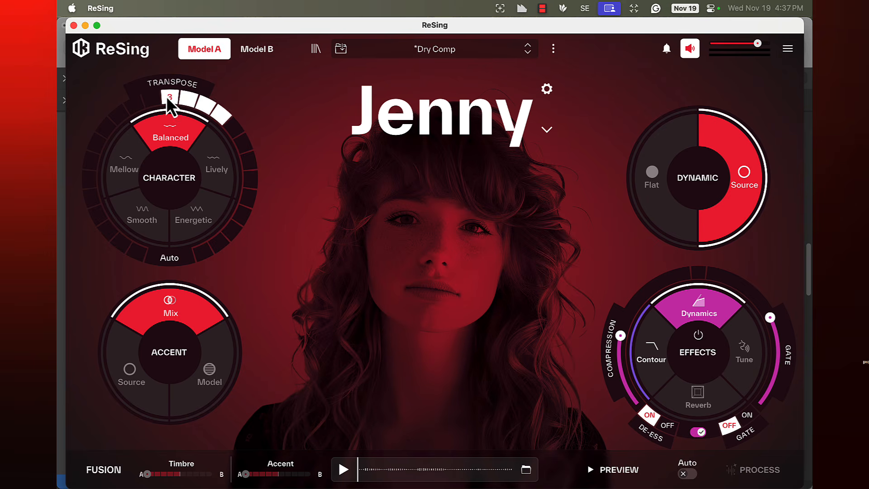
Try upward and downward Transpose values on Jenny, including 3 and 6, and return it to 0.
left_click(168, 97)
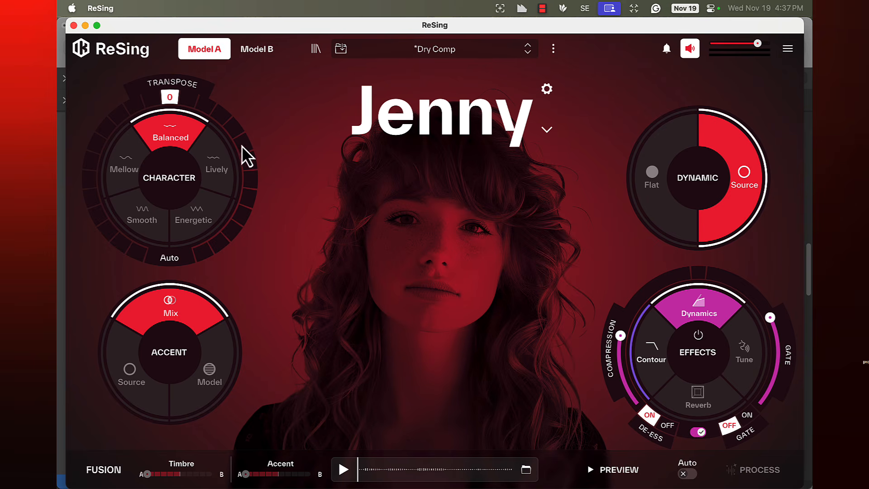
left_click(223, 120)
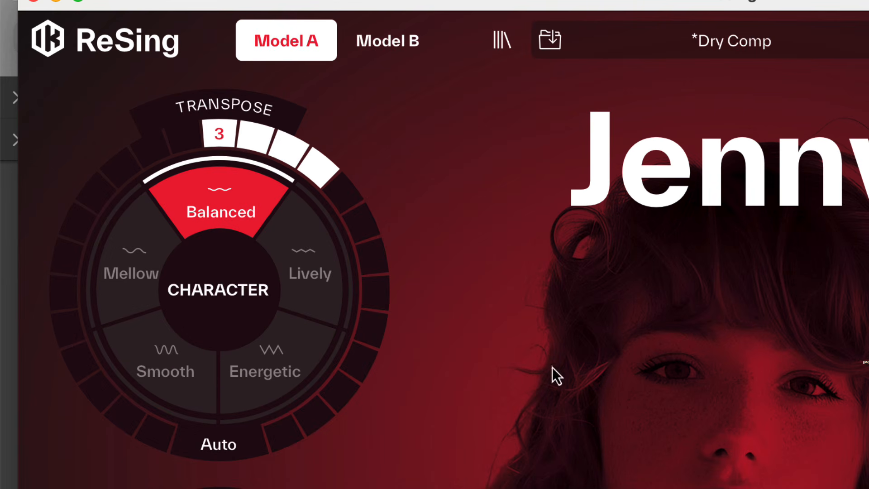
left_click(308, 434)
left_click(370, 256)
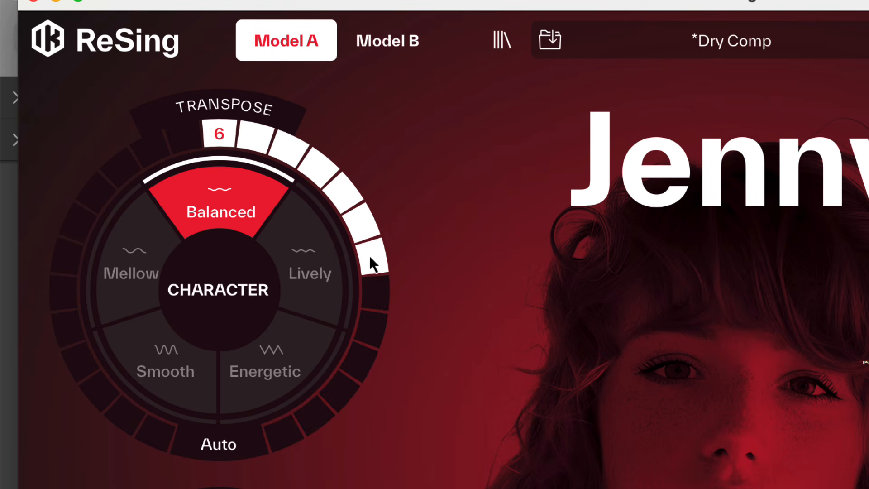
left_click(360, 232)
left_click(107, 180)
left_click(224, 142)
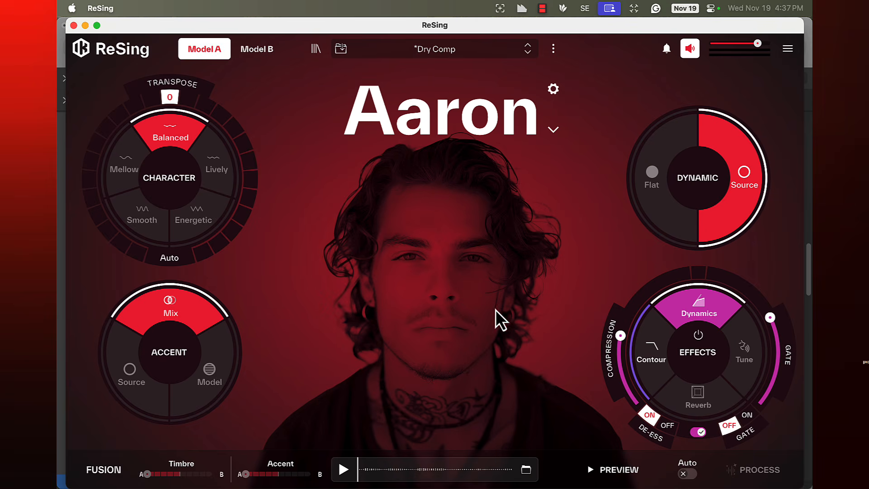
Preview the lead vocal rendered with the Aaron model and stop the playback.
left_click(611, 469)
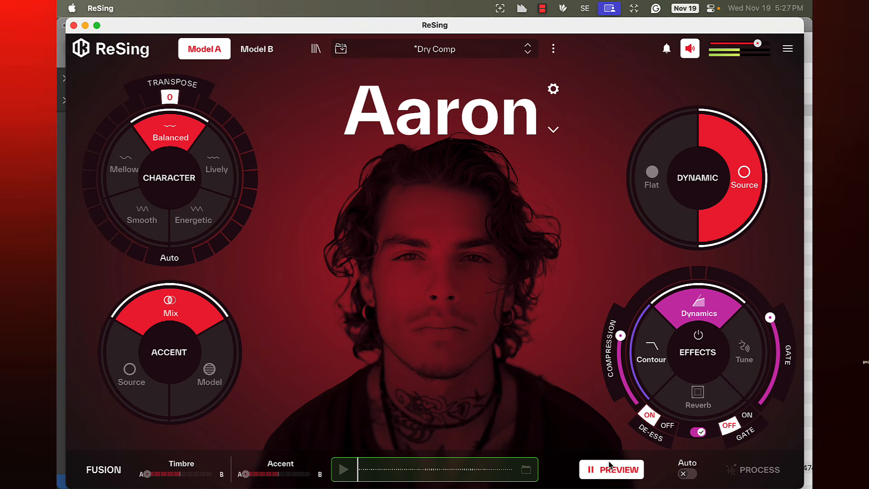
left_click(610, 467)
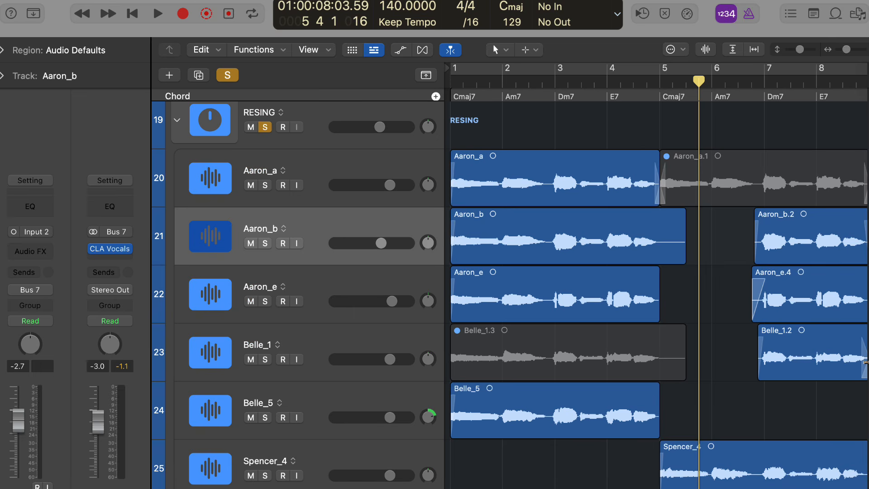
Select the RESING track stack and check its CLA Vocals plug-in window before closing it.
key("Up")
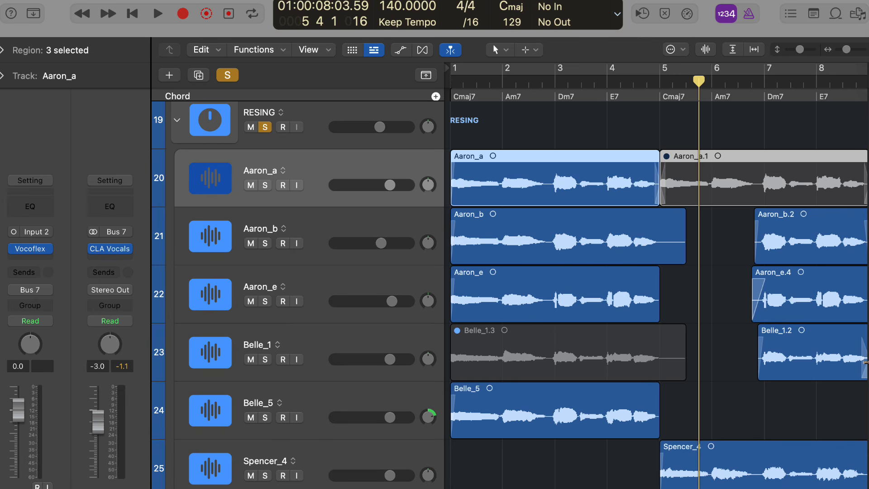
scroll(865, 362, "up", 2)
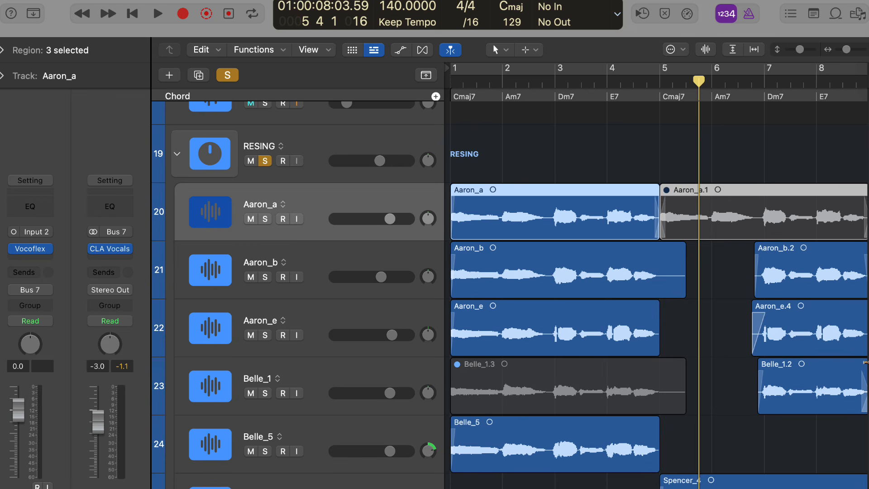
key("Up")
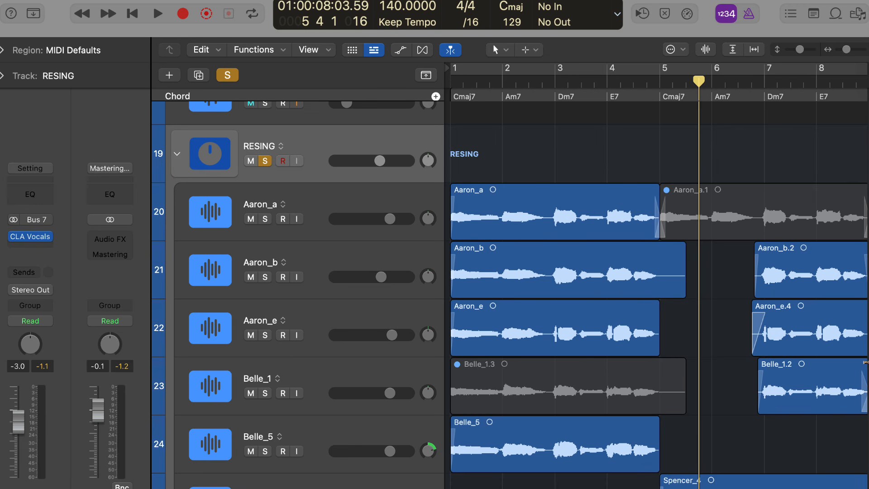
left_click(31, 236)
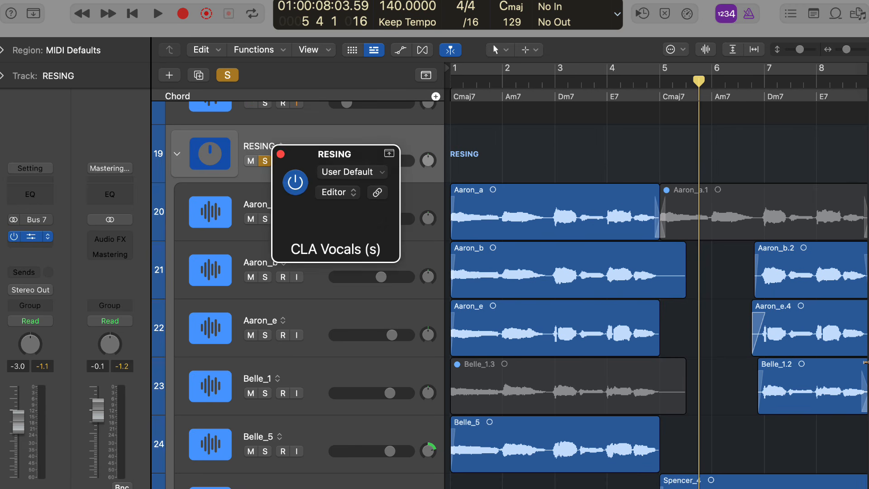
left_click(280, 153)
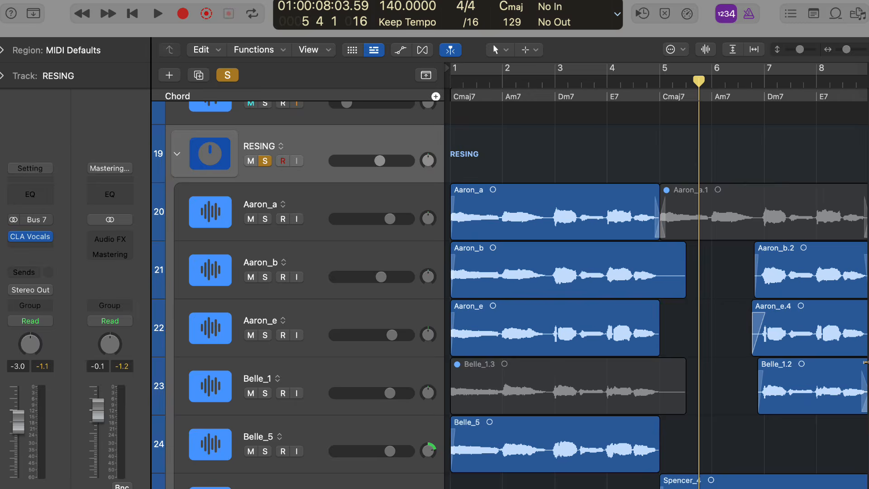
scroll(417, 281, "down", 1)
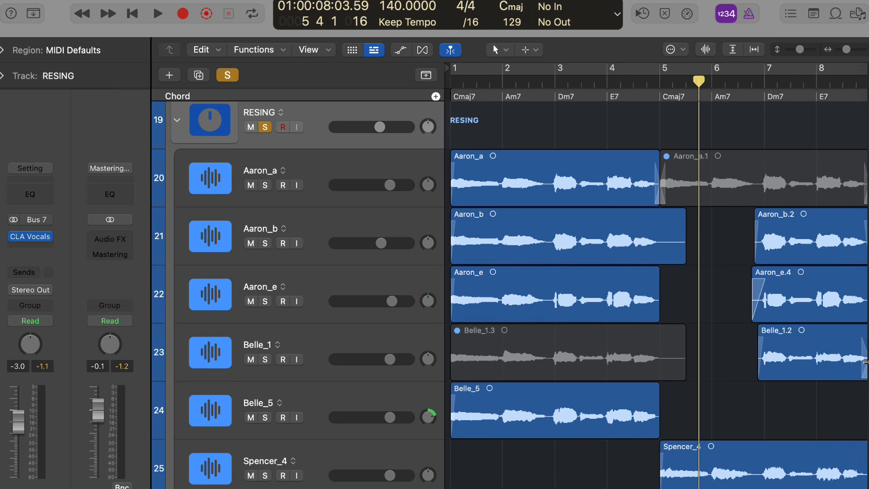
Turn on cycle mode and set the cycle range to cover bars 1 through 4.
key("c")
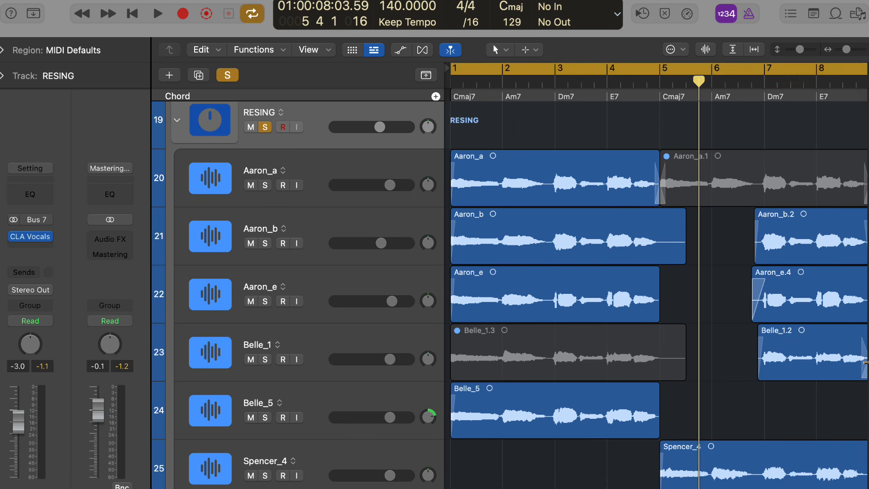
key("c")
left_click_drag(452, 68, 644, 68)
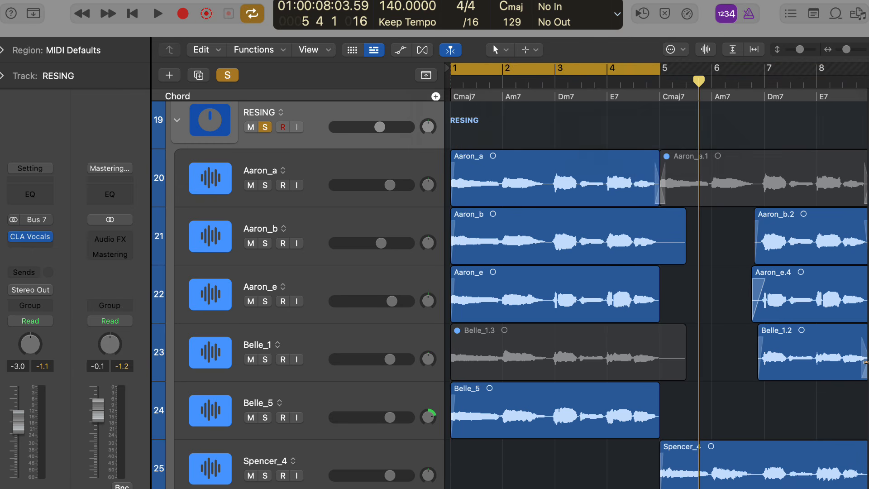
Audition the Aaron_a, Aaron_b and Aaron_e vocal tracks individually within the cycle range.
key("space")
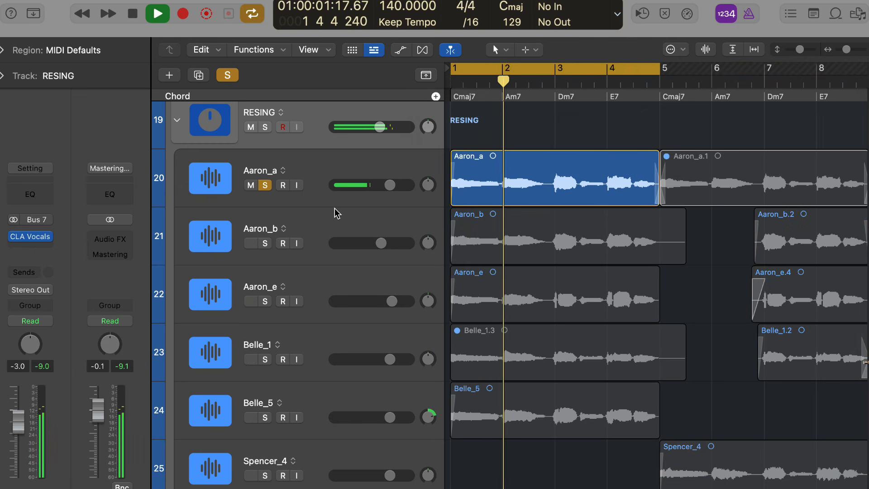
key("space")
left_click(267, 244, "alt")
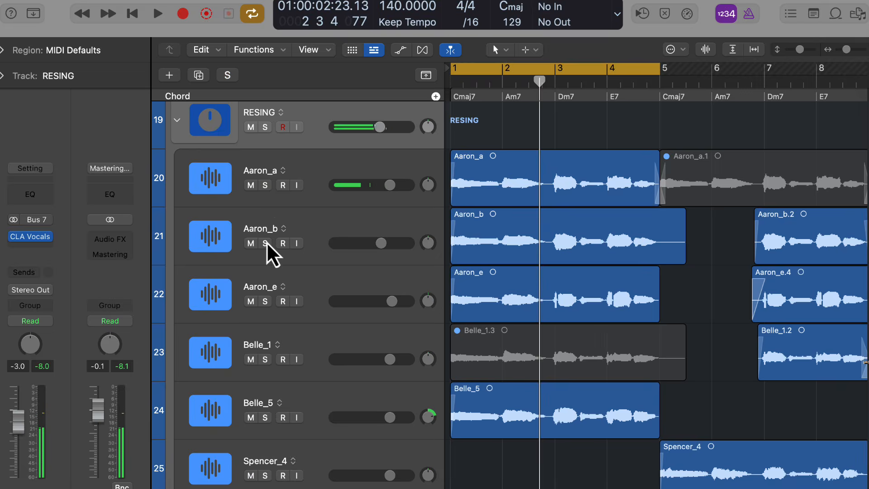
key("shift+space")
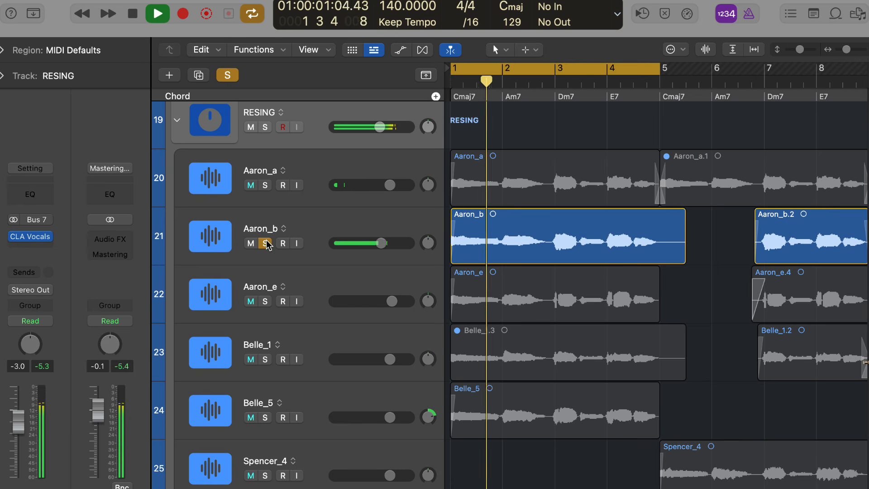
left_click(266, 301, "alt")
key("shift+space")
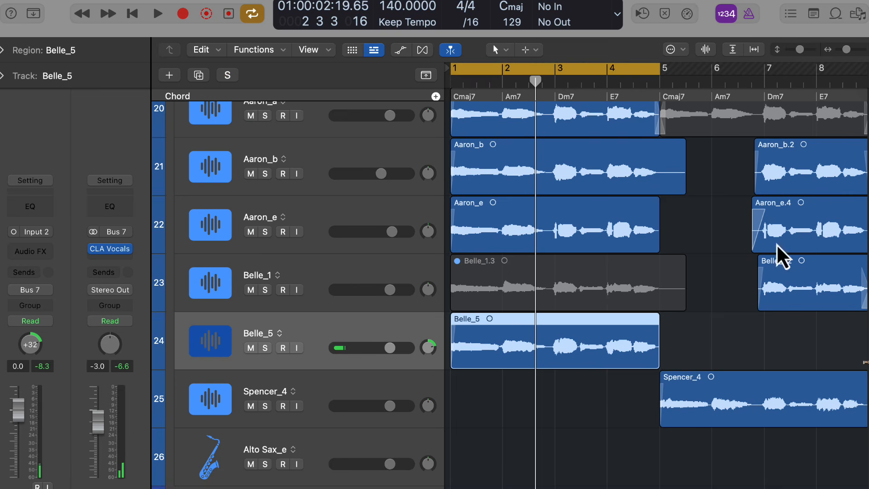
Open the Belle_5 region in the track editor, enable Flex Pitch, and select all of its notes.
scroll(535, 297, "up", 2)
scroll(533, 290, "down", 8)
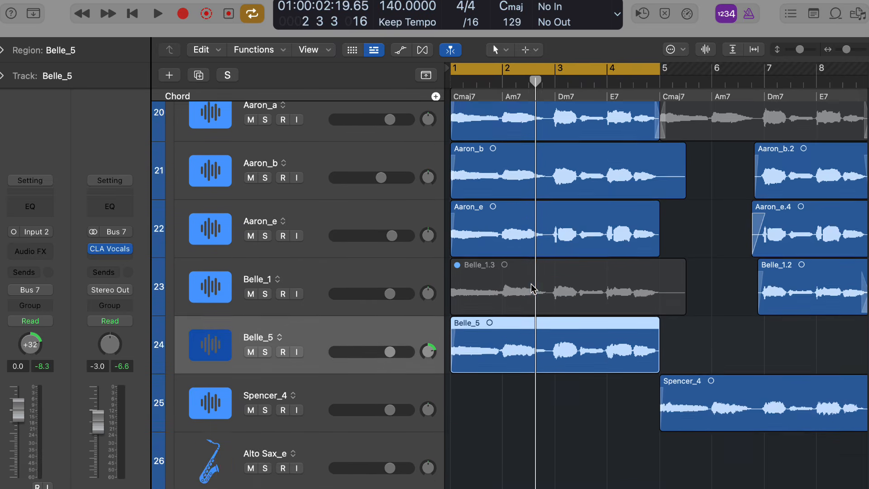
double_click(507, 359)
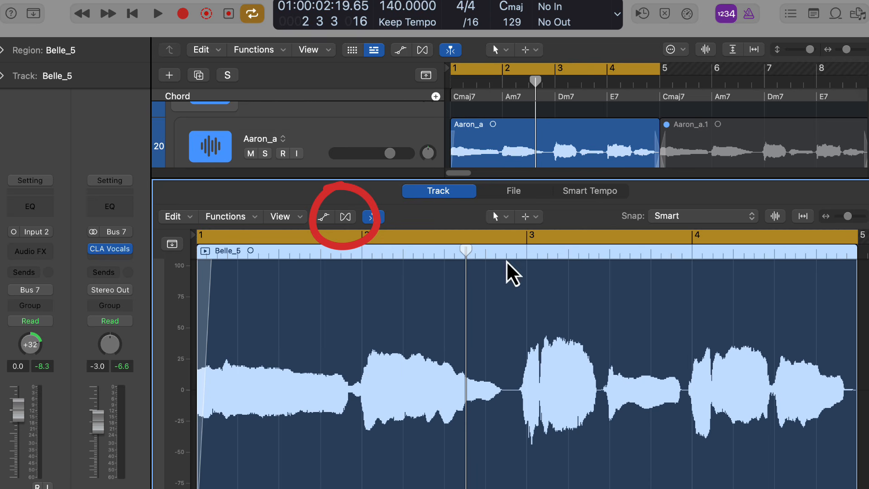
left_click(345, 216)
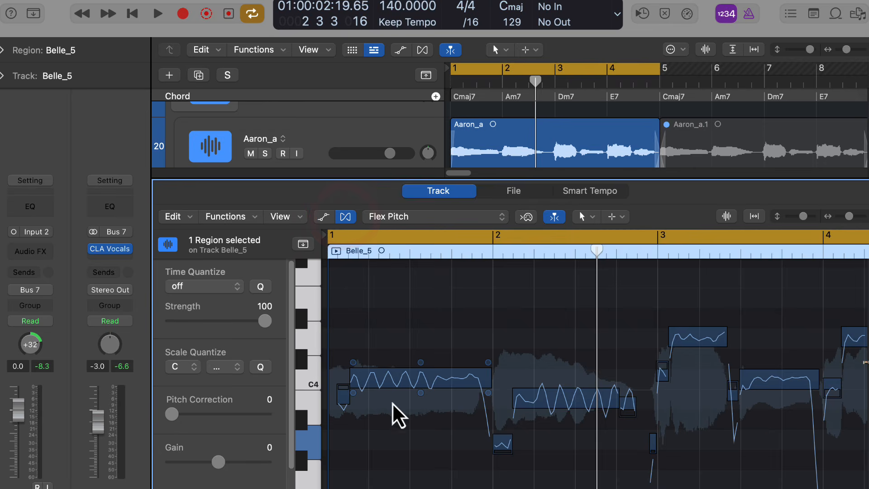
left_click(420, 445)
key("super+a")
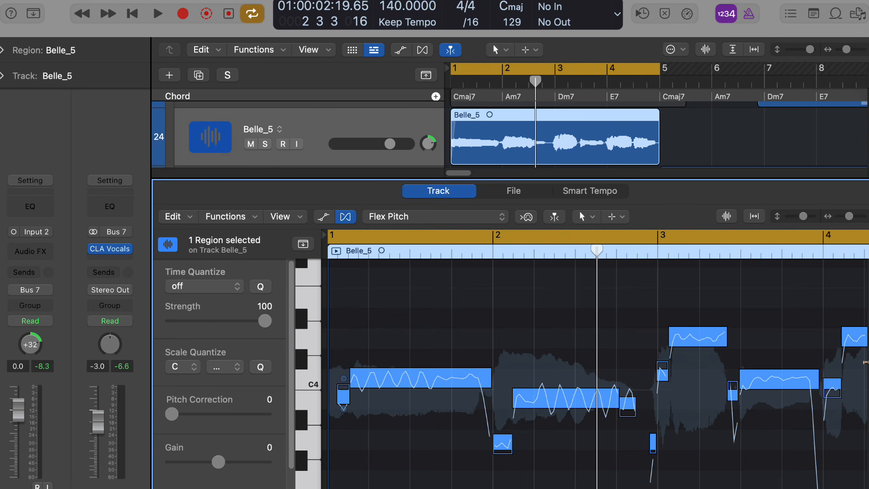
scroll(594, 358, "right", 10)
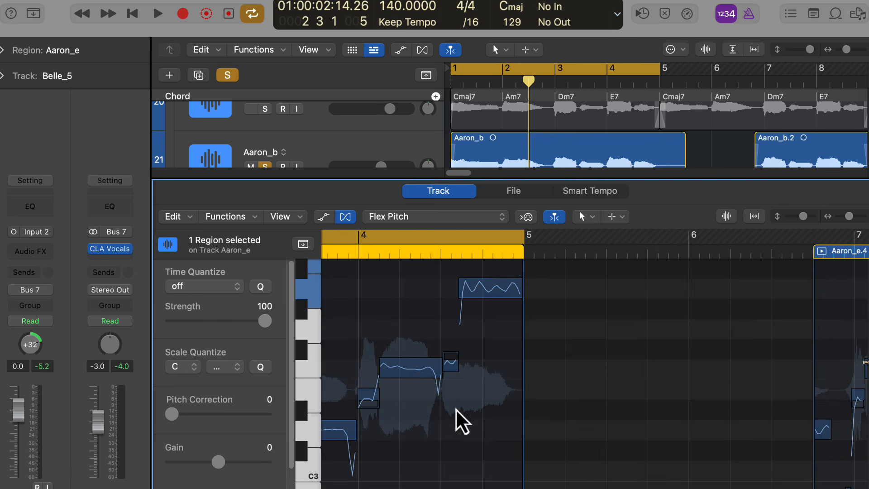
mouse_move(485, 297)
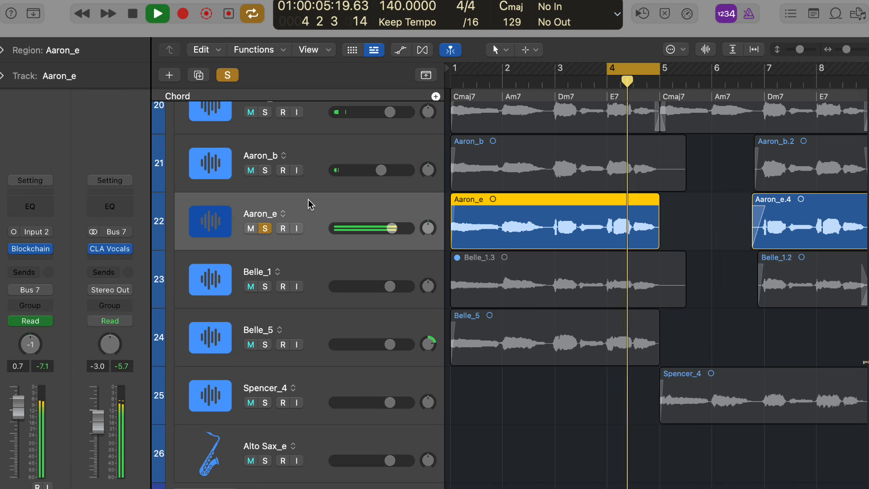
Nudge the pitch of the last note in the Aaron_e region upward with Flex Pitch and audition bar 4.
key("space")
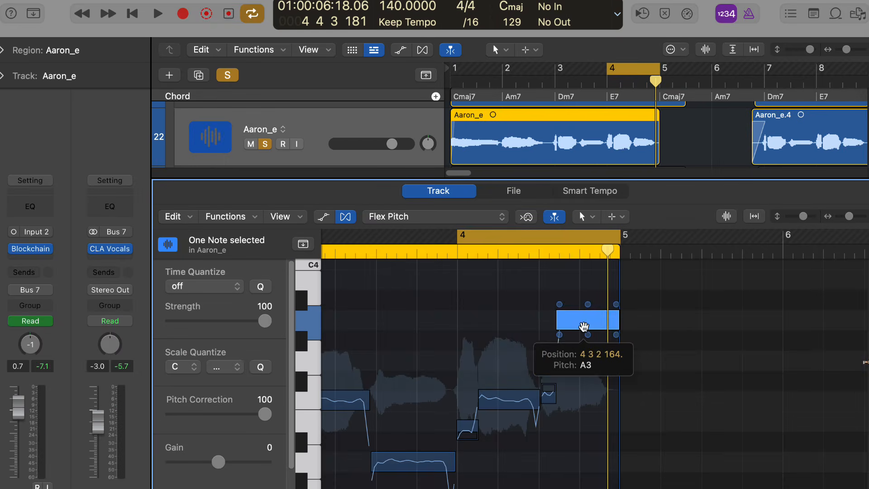
mouse_move(584, 326)
left_mouse_down()
mouse_move(580, 358)
mouse_move(584, 321)
left_mouse_up()
key("space")
key("space")
key("space")
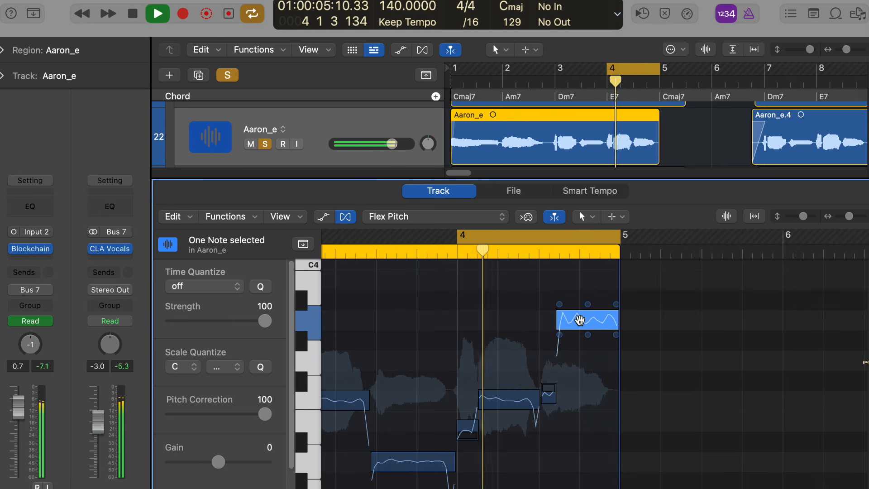
key("space")
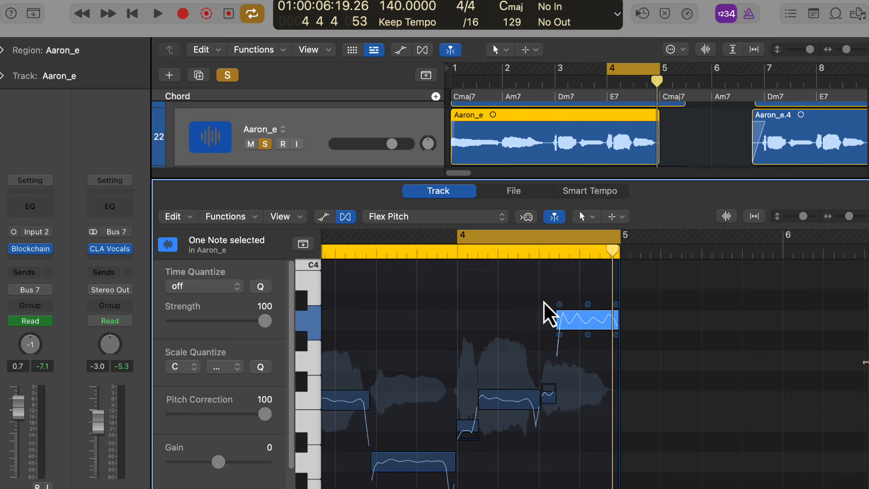
Close the audio editor, solo the Belle_5 track along with Aaron_e, and select the Belle_5 region.
key("e")
left_click(265, 260)
left_click(491, 238)
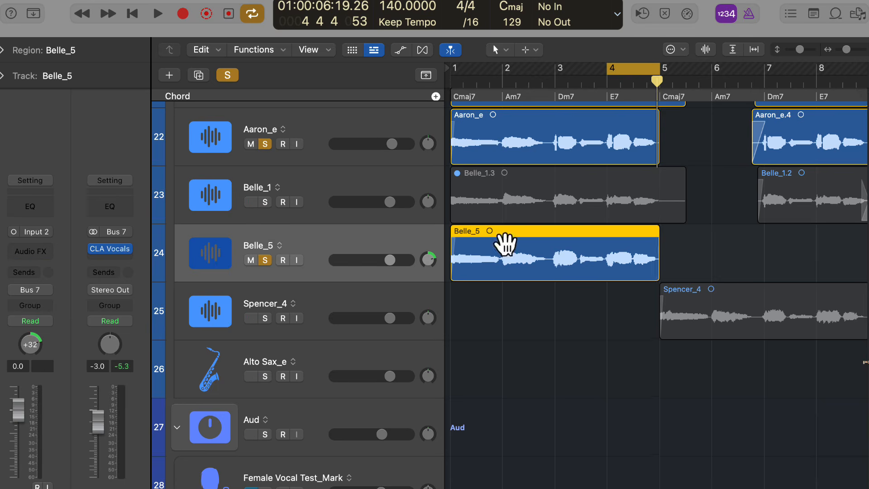
Open Belle_5 in the Flex Pitch editor, audition its last note at a lower pitch, and move that note up again.
key("e")
left_click_drag(582, 317, 578, 478)
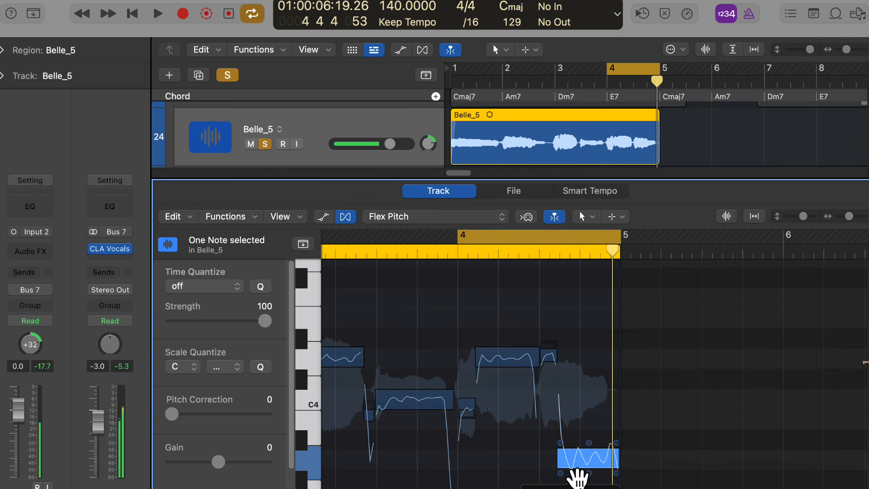
key("space")
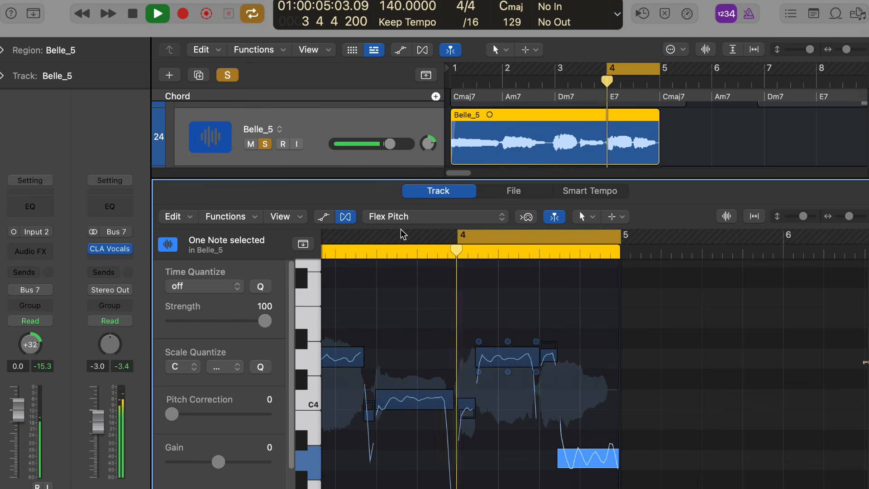
key("space")
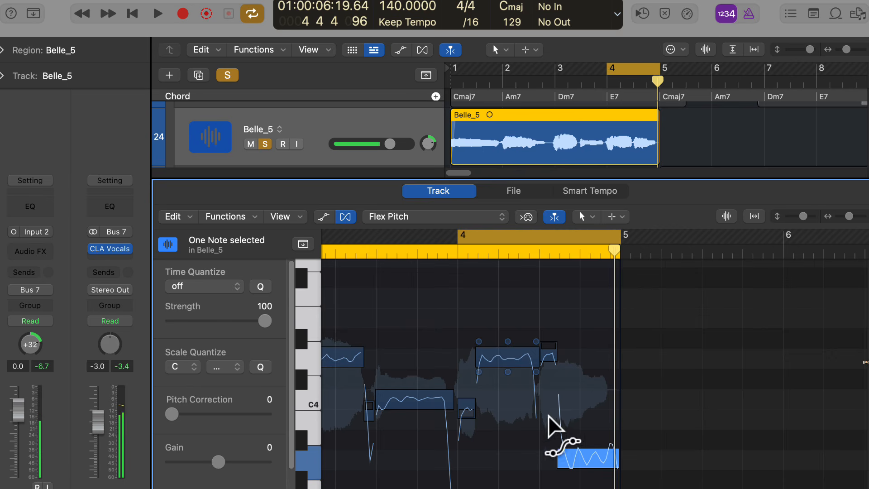
left_click_drag(582, 460, 563, 340)
Create a duplicate track below Aaron_b with a copy of its first region and show that copy in the Flex Pitch editor.
key("x")
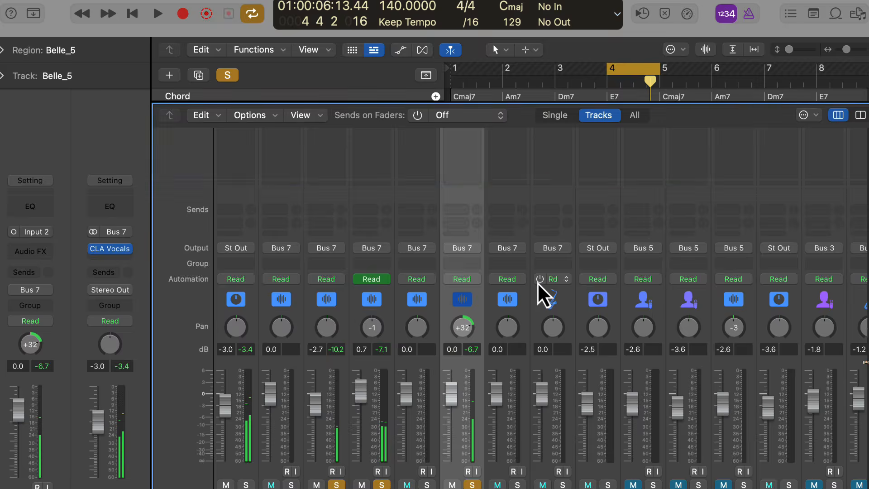
key("x")
scroll(560, 302, "up", 3)
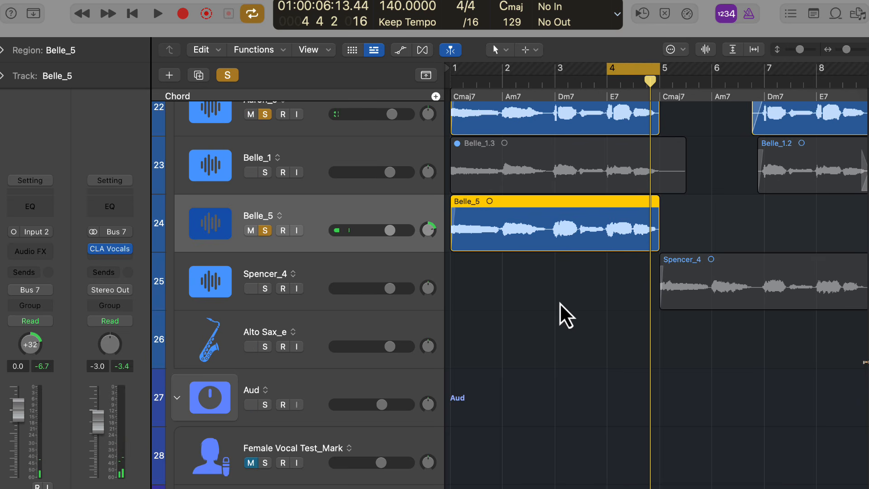
left_click(199, 75)
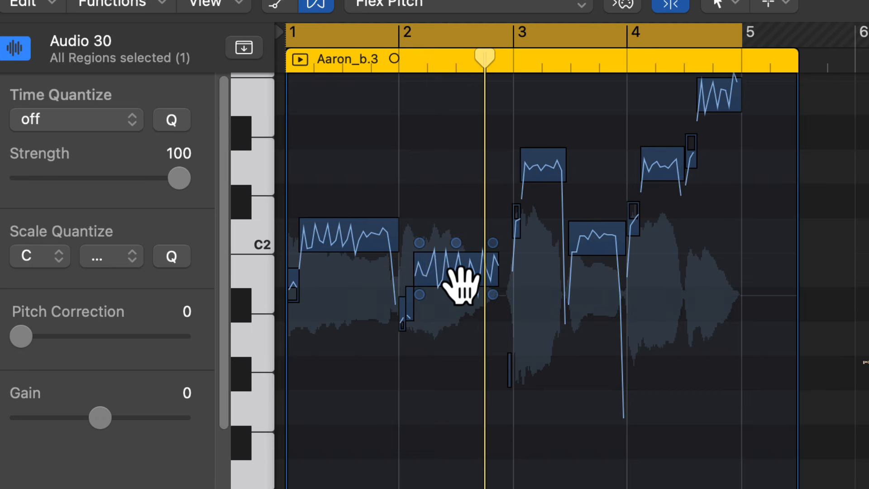
Move the bar 2 note, the raised notes in bars 3 and 4, and the short bar 4 note of Aaron_b.3 to C2, and audition.
left_click_drag(460, 285, 461, 242)
left_click(543, 180)
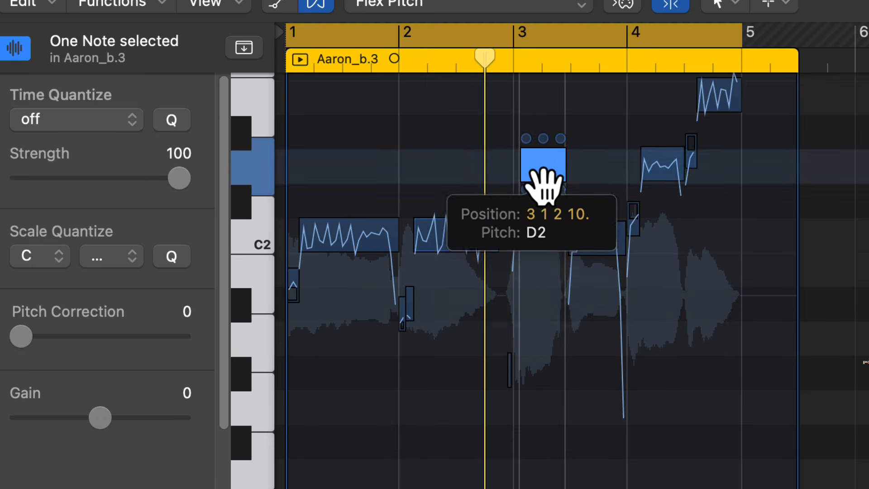
left_click_drag(543, 180, 534, 254)
left_click(671, 175)
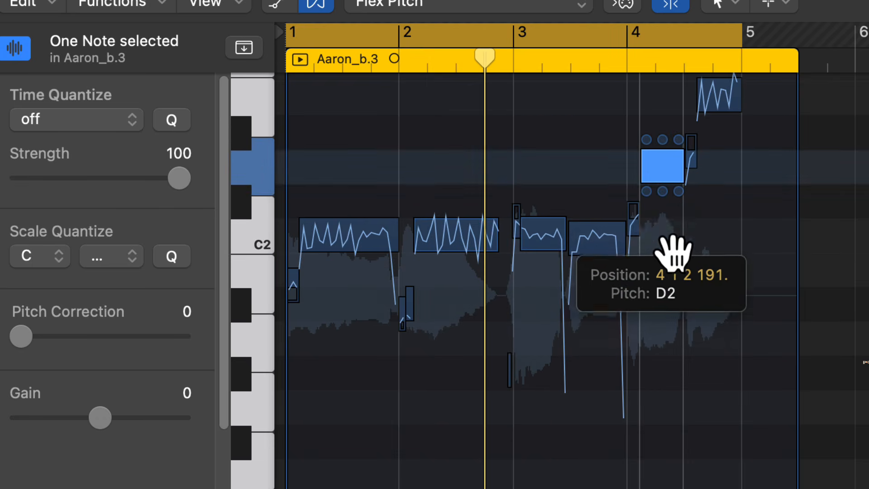
left_click_drag(675, 254, 669, 261)
left_click_drag(727, 117, 721, 269)
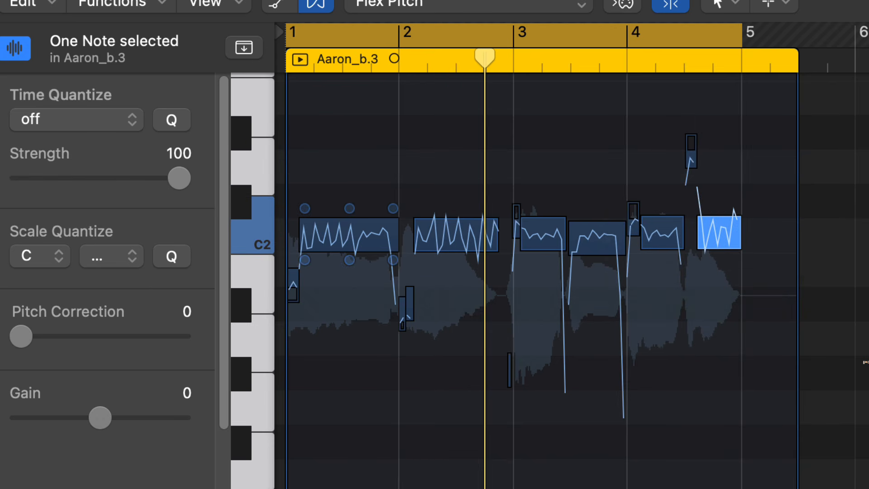
key("space")
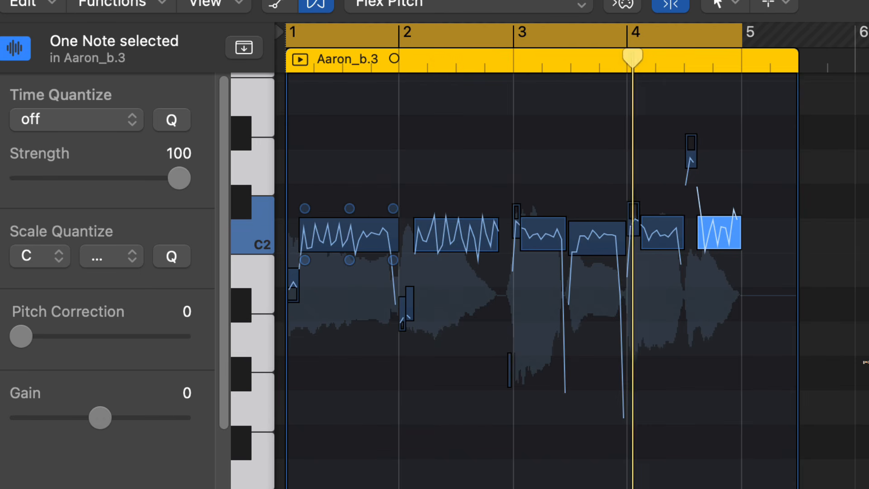
key("space")
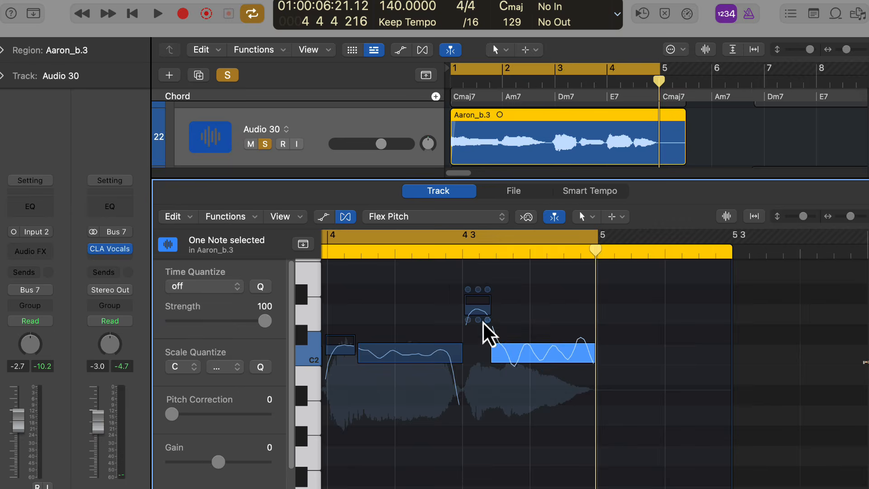
left_click_drag(480, 312, 480, 360)
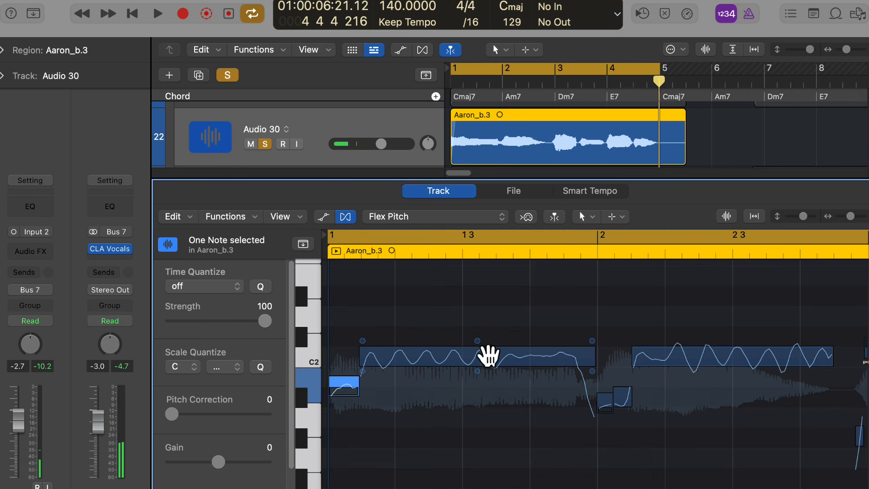
Flatten the vibrato of the first long note in Aaron_b.3, select all of its notes, and audition the region.
mouse_move(477, 342)
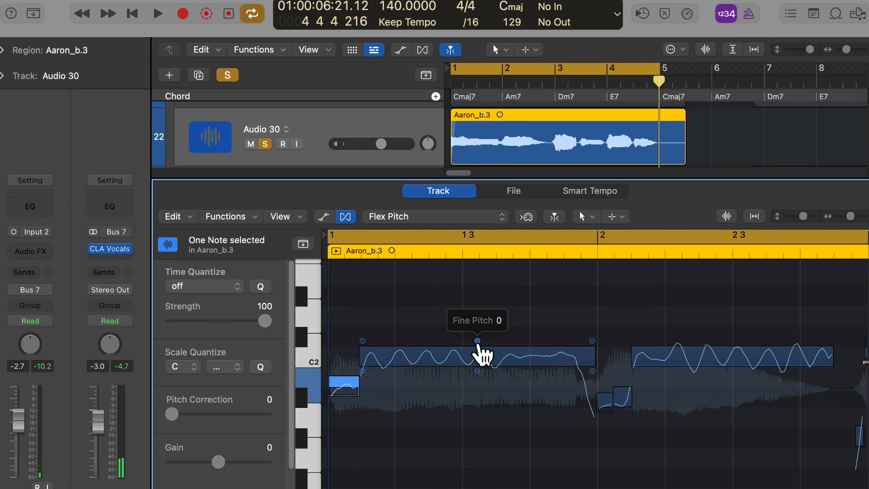
left_click_drag(477, 371, 477, 412)
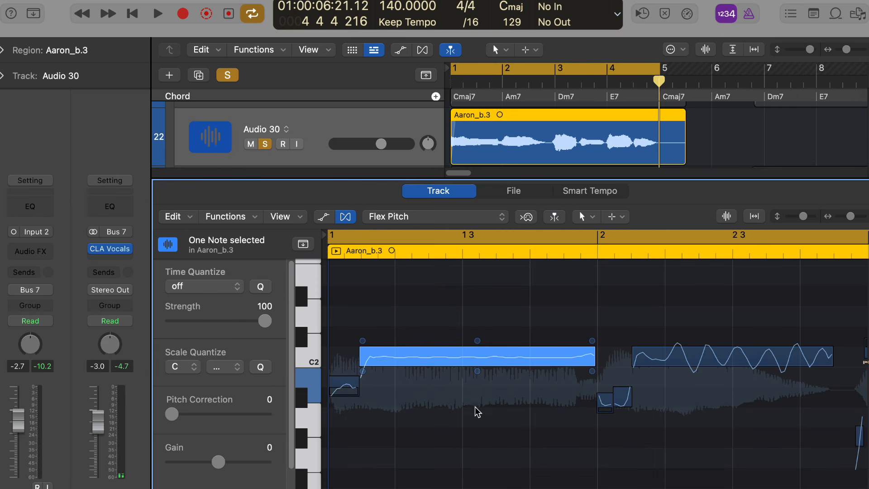
key("super+a")
key("space")
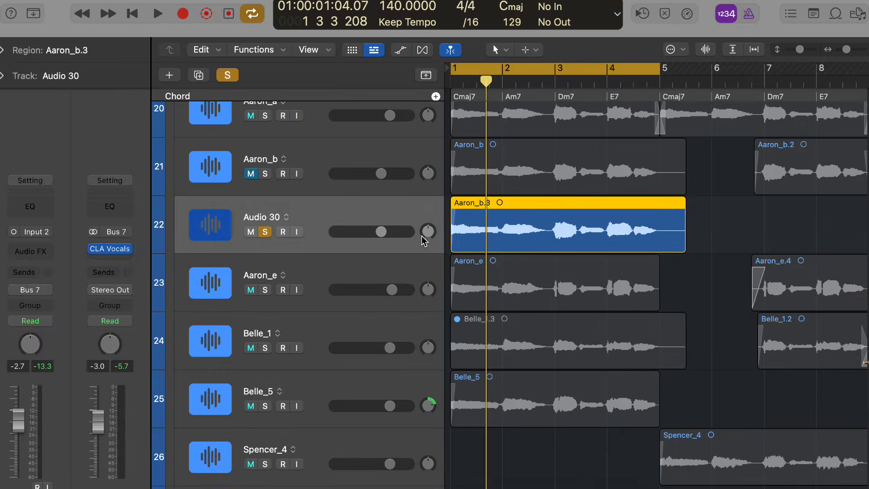
Solo the Aaron_a track along with Audio 30 and audition the two voices together in the cycle range.
scroll(424, 241, "up", 3)
left_click(264, 168)
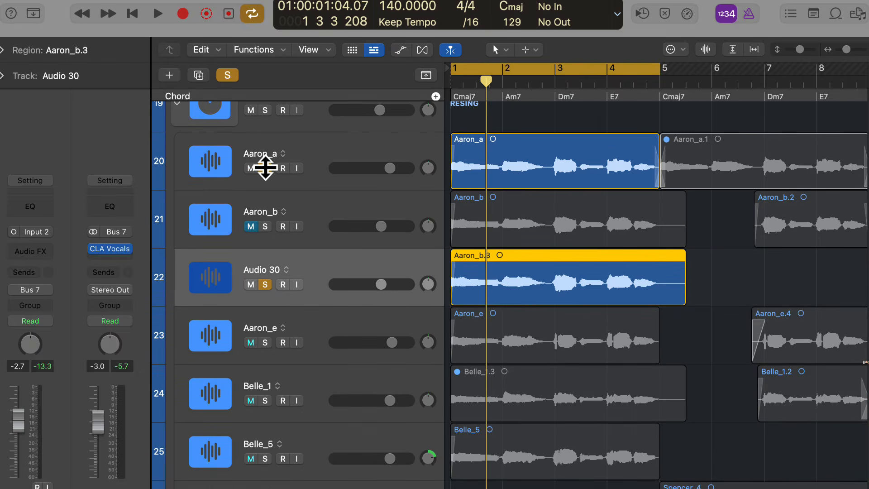
key("space")
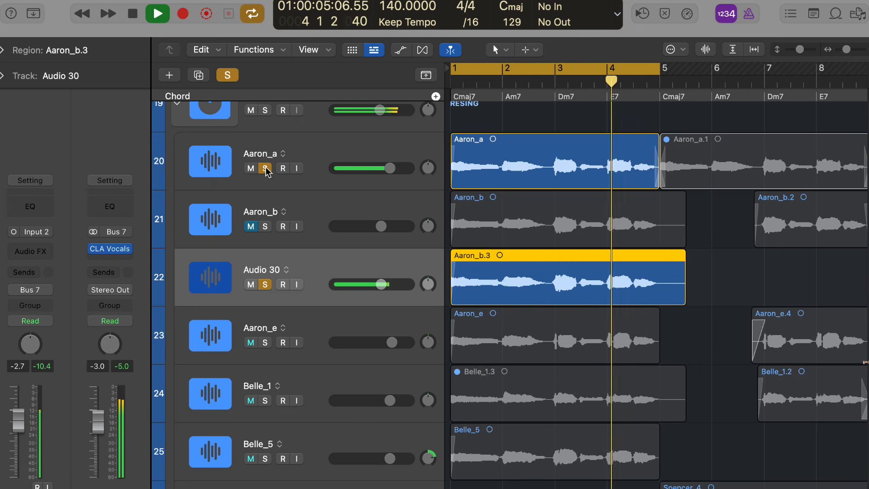
key("space")
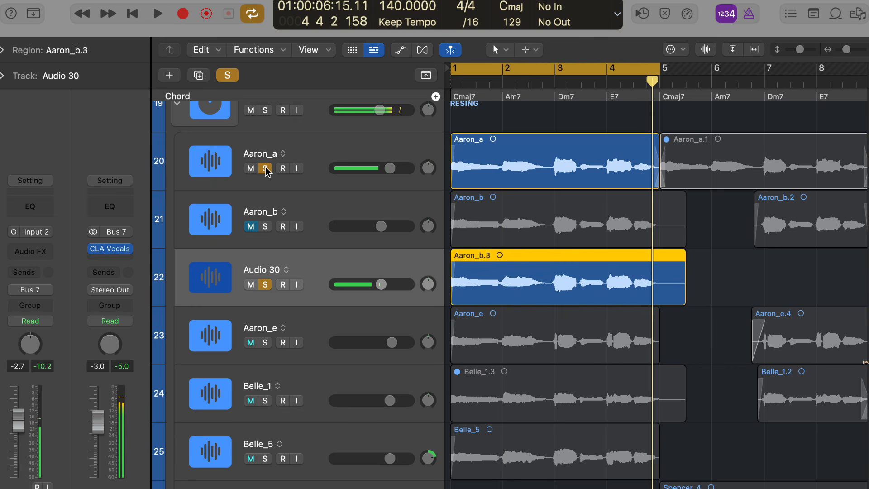
Clear all solos, play the vocals together, and lower the Audio 30 track's volume to -13.0 dB.
left_click(228, 74)
key("space")
left_click_drag(381, 284, 355, 286)
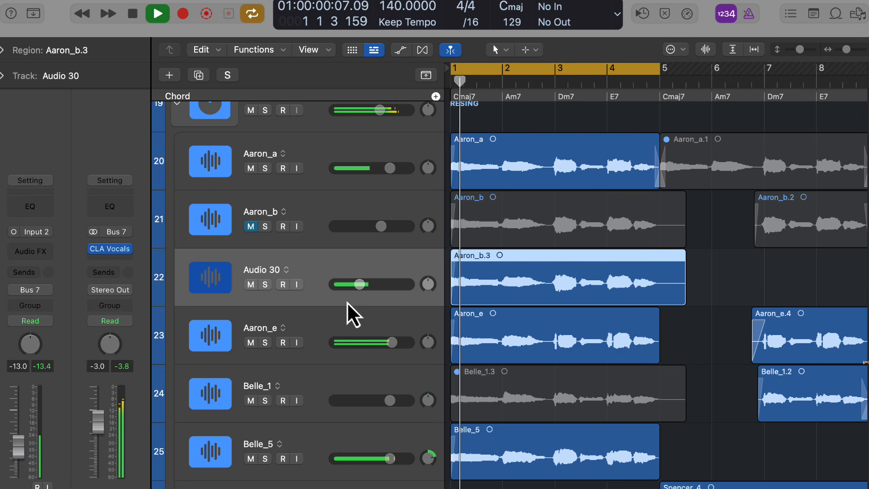
Solo the Belle_5 track briefly during playback, unsolo it, and mute it.
left_click(265, 459)
left_click(265, 458)
left_click(251, 458)
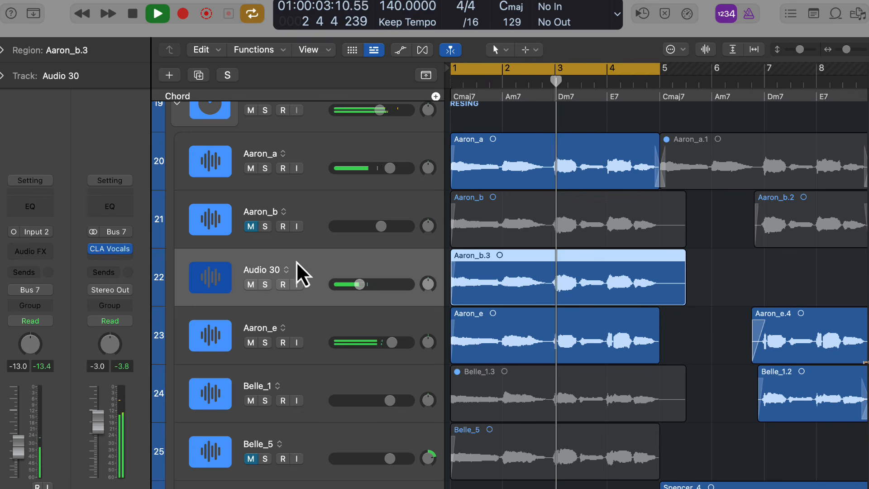
Disable the cycle and listen to the harmonies through the arrangement up to the end of the Alto Sax_e region.
left_click(581, 72)
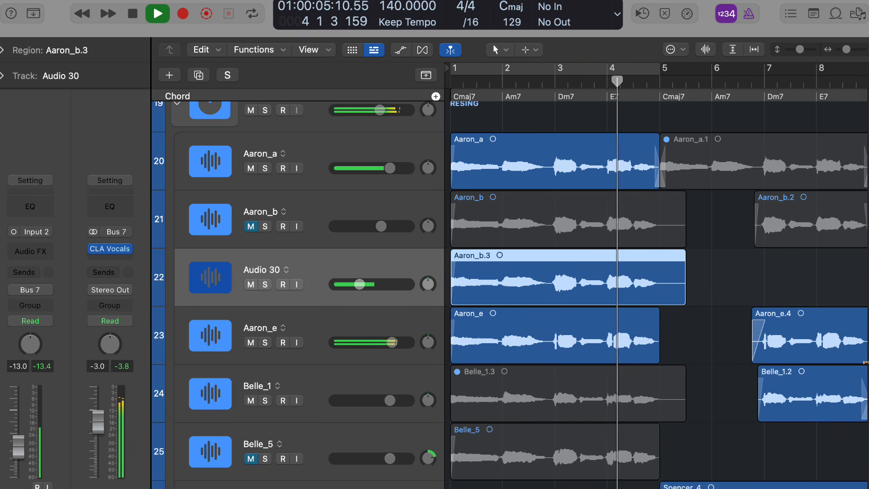
scroll(864, 362, "right", 5)
scroll(865, 362, "down", 3)
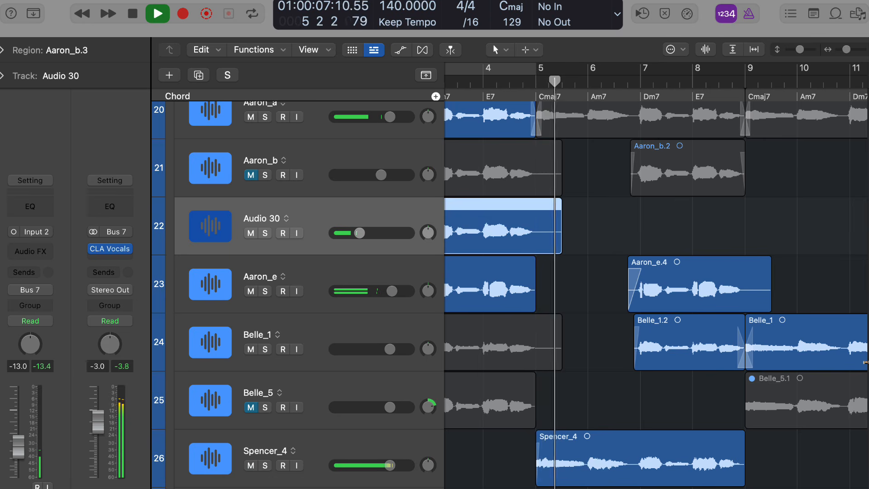
scroll(517, 479, "right", 3)
scroll(518, 480, "left", 1)
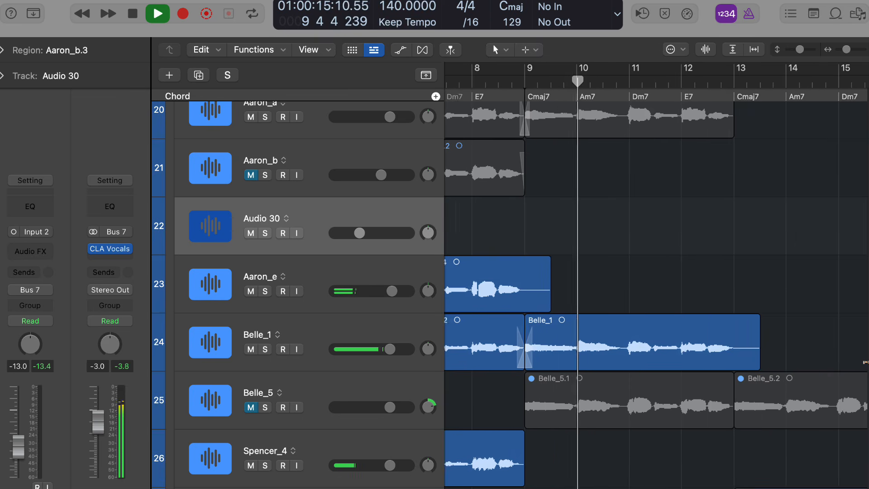
scroll(751, 344, "down", 2)
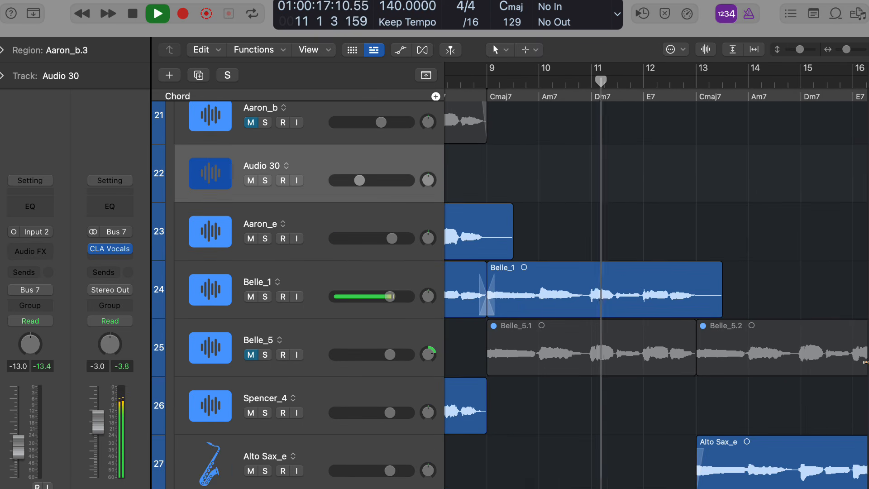
scroll(724, 348, "right", 4)
scroll(699, 357, "down", 1)
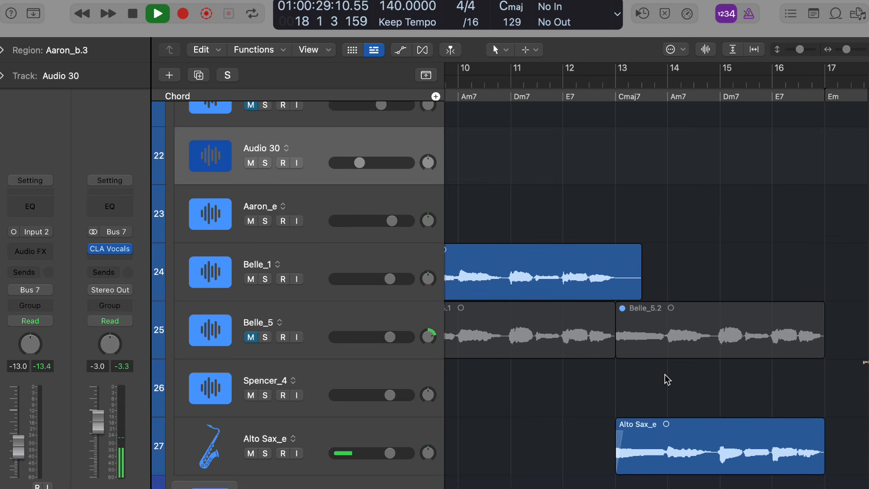
key("space")
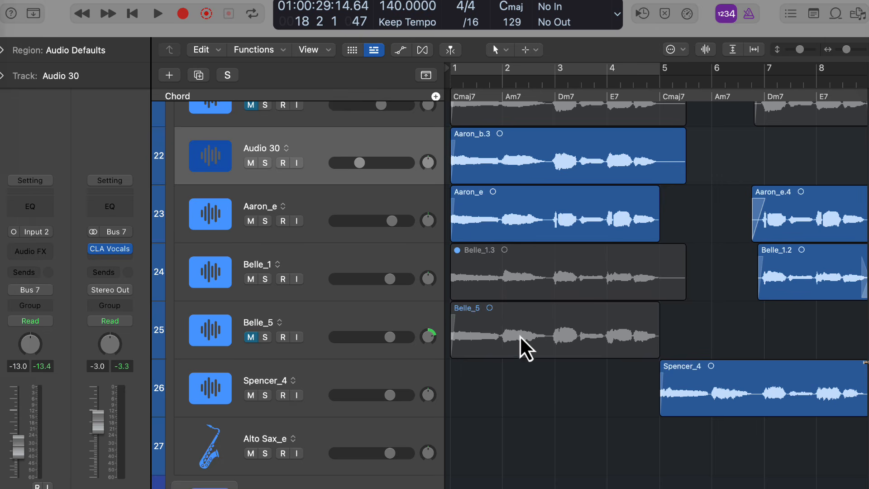
Unmute Belle_5, pan it to +63 and Aaron_e to the left, and enable the cycle over bars 1 to 4.
scroll(552, 348, "up", 2)
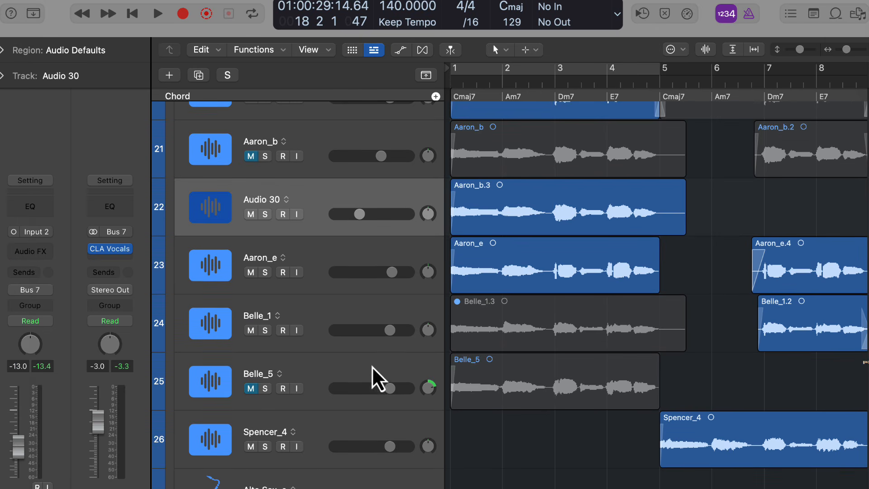
left_click(250, 388)
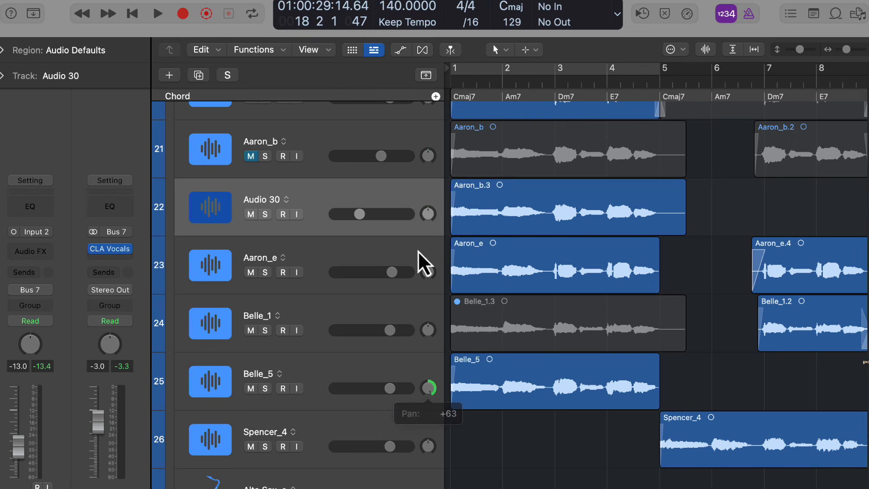
left_click(475, 79)
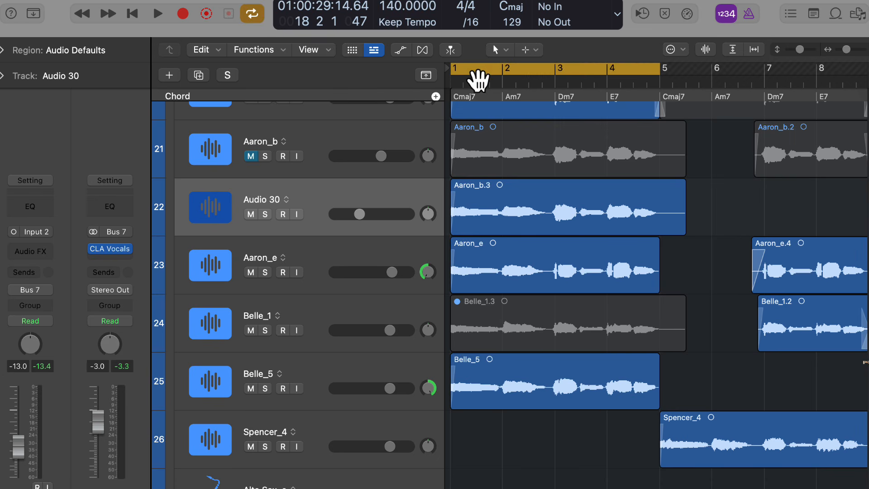
Look over the vocal tracks from Aaron_a to Alto Sax_e and how their regions are arranged up to bar 17.
scroll(421, 220, "up", 2)
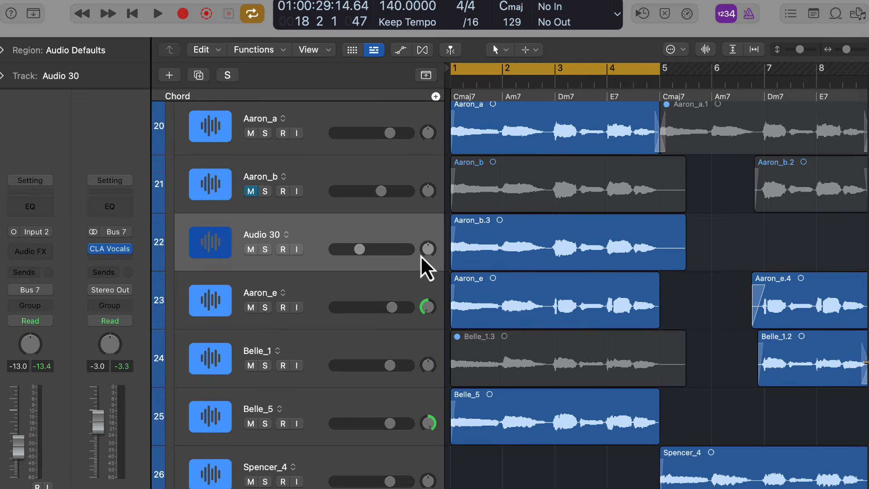
scroll(447, 221, "up", 1)
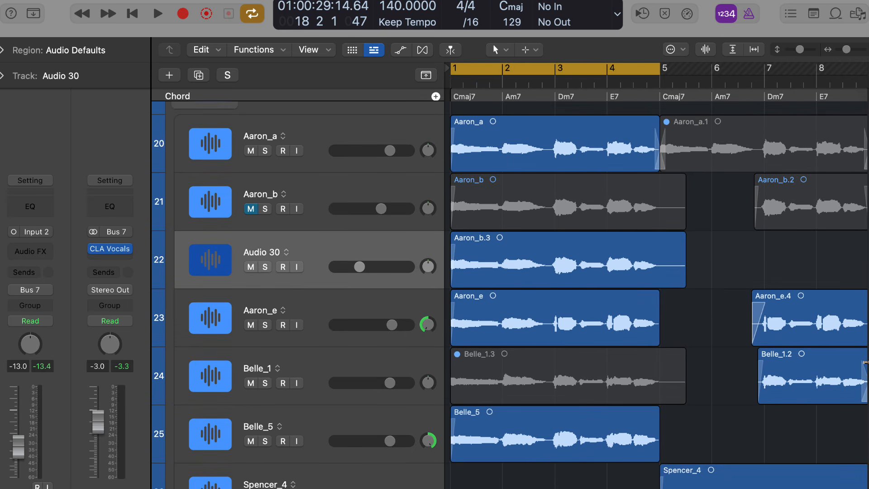
scroll(609, 439, "right", 5)
scroll(610, 438, "down", 2)
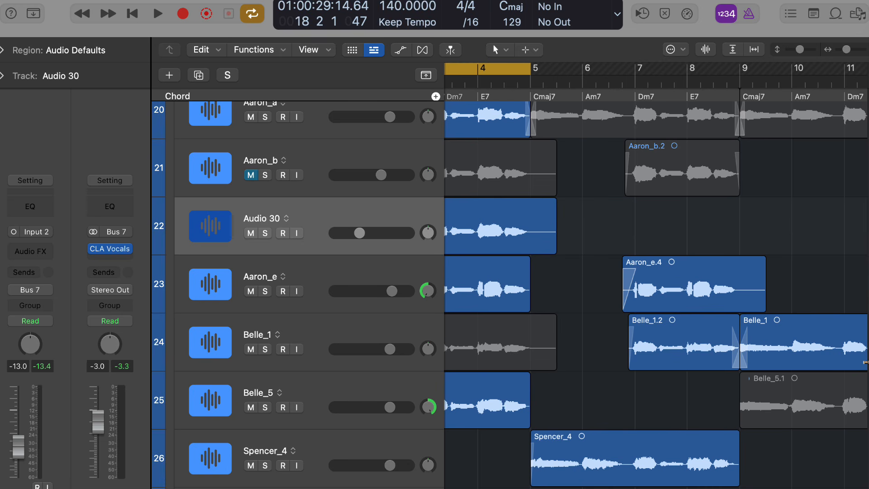
scroll(572, 461, "right", 10)
scroll(561, 453, "down", 10)
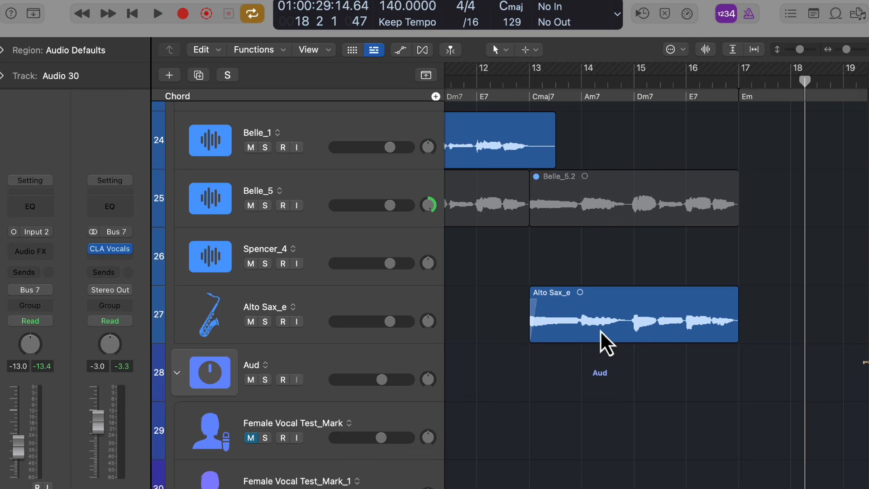
scroll(584, 335, "up", 8)
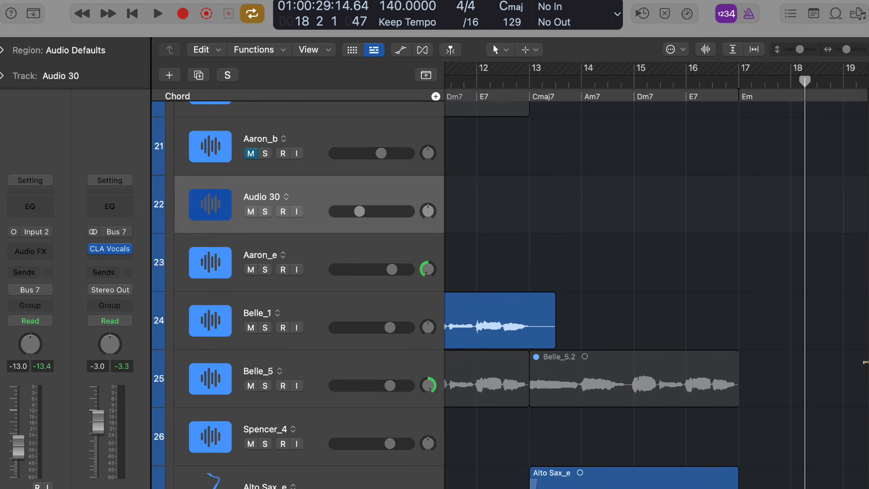
scroll(706, 280, "left", 5)
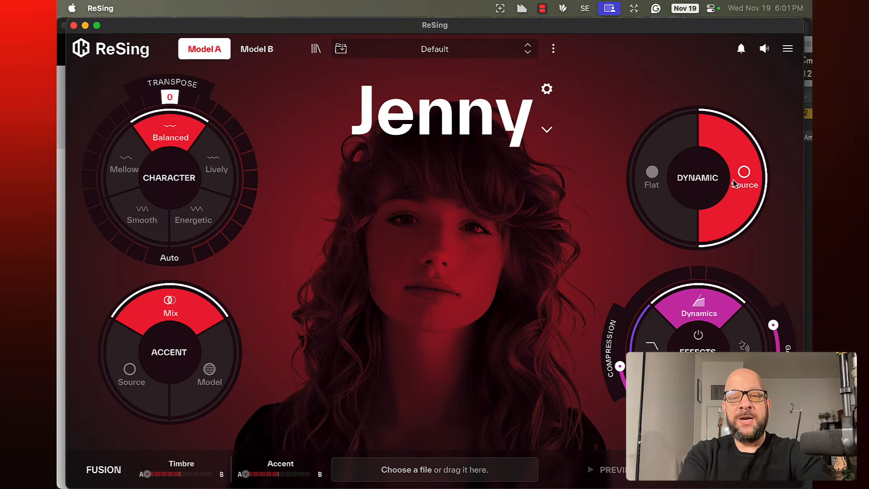